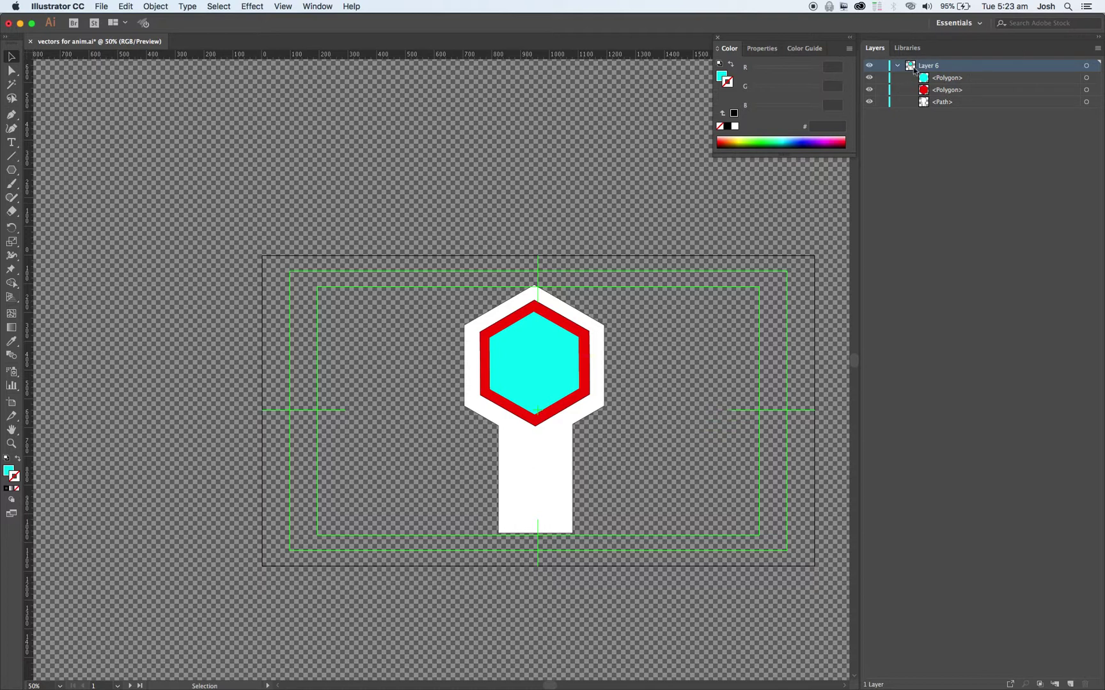
Release the three shapes in Layer 6 to separate layers using the Sequence option.
click(1097, 48)
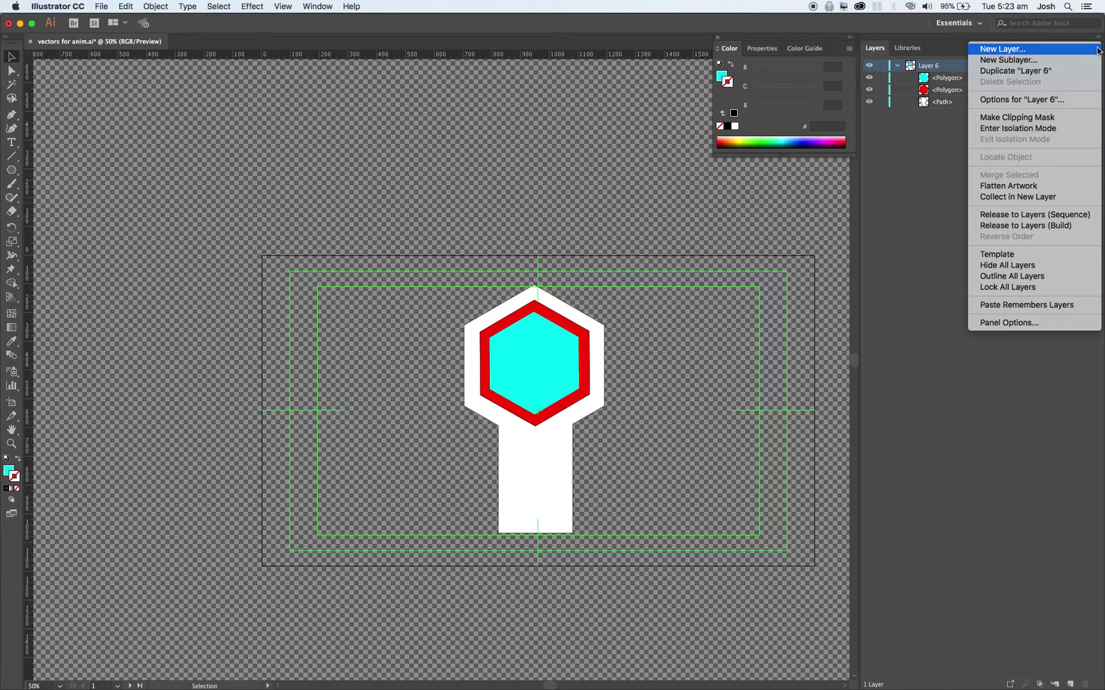
click(1022, 220)
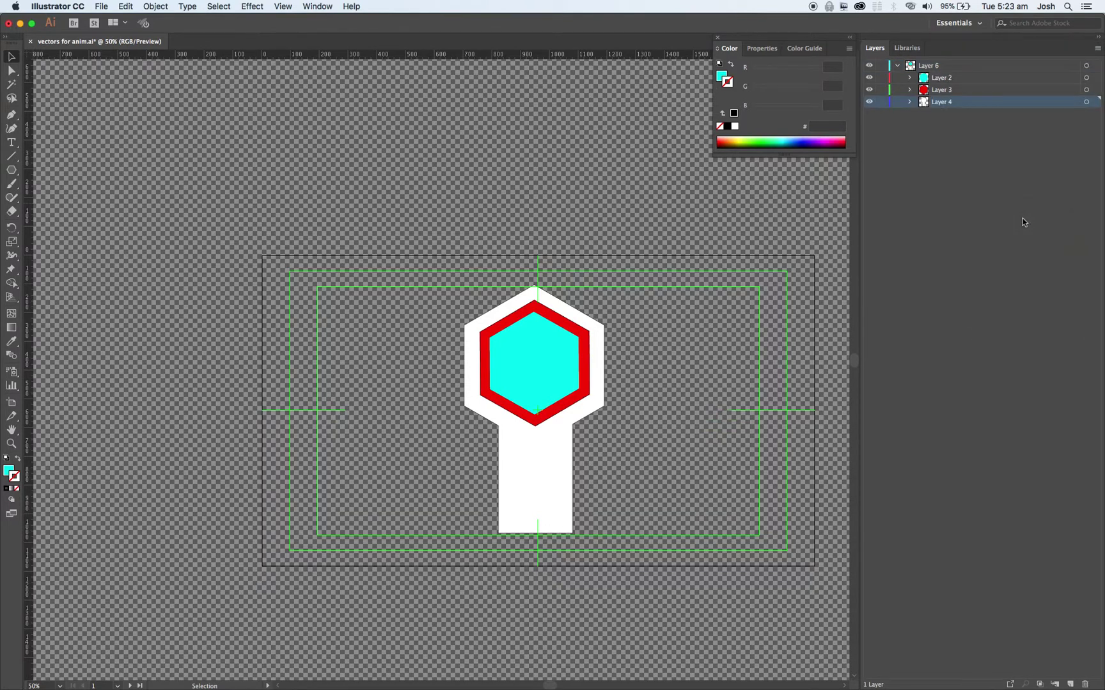
Move Layers 2, 3 and 4 out of Layer 6 to the top level and delete the emptied Layer 6.
click(935, 80)
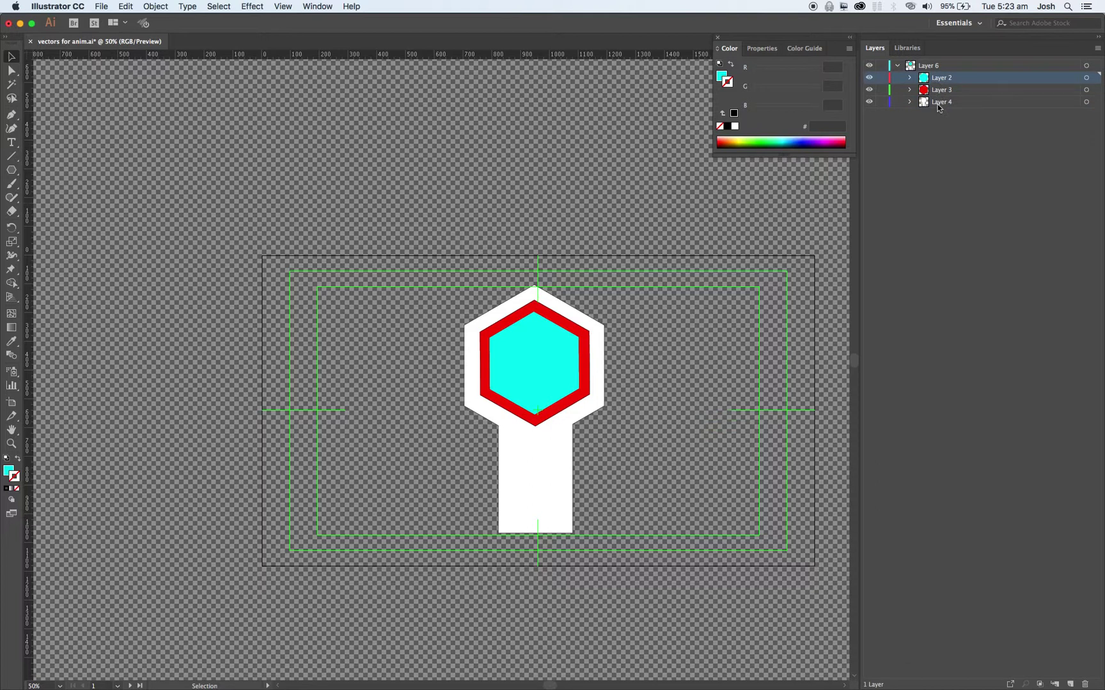
shift+click(936, 105)
drag(939, 82, 897, 110)
click(916, 67)
drag(916, 66, 1085, 685)
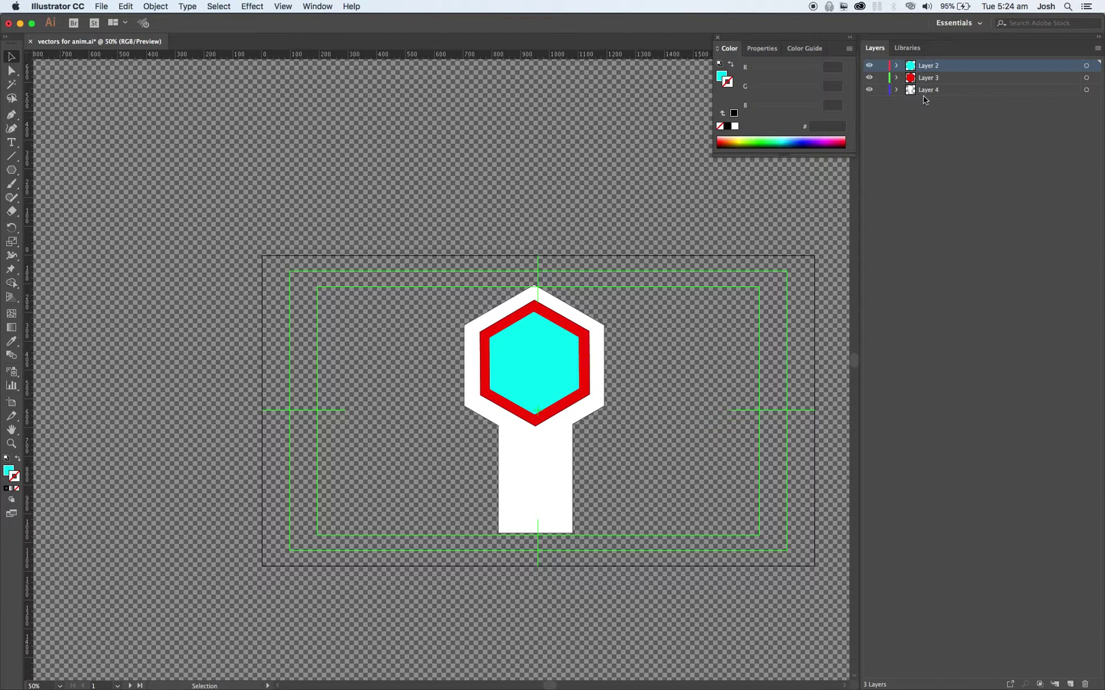
Save the artwork to the Desktop as "vectors for anim.ai" in Adobe Illustrator format, replacing the existing file.
click(101, 8)
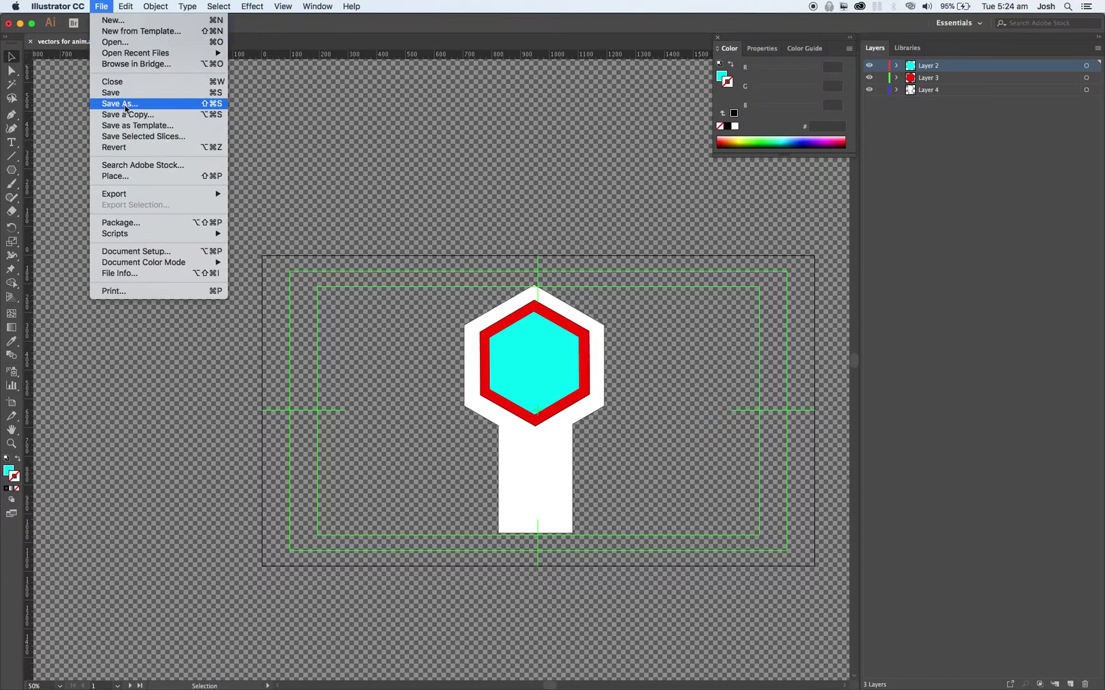
click(125, 104)
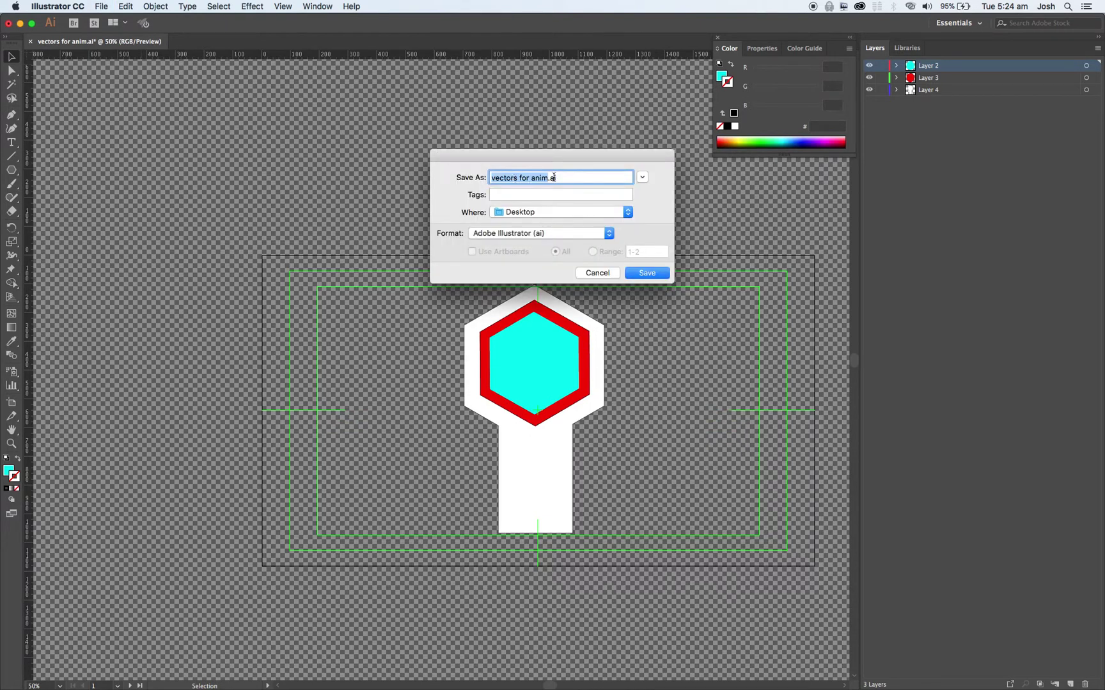
click(645, 273)
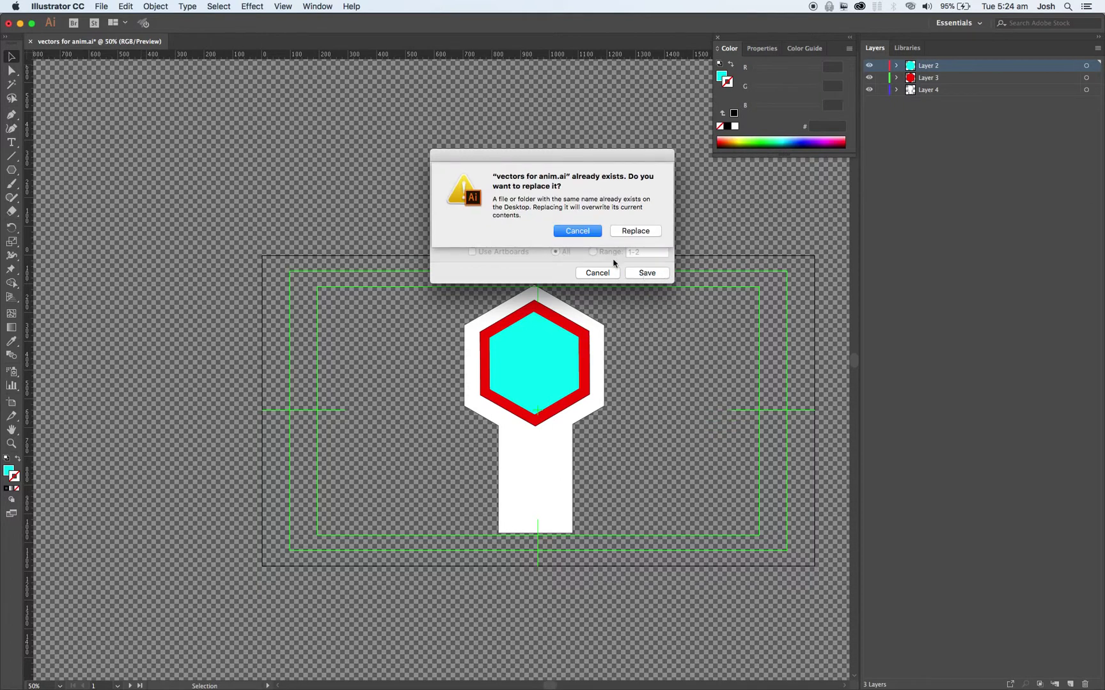
click(633, 231)
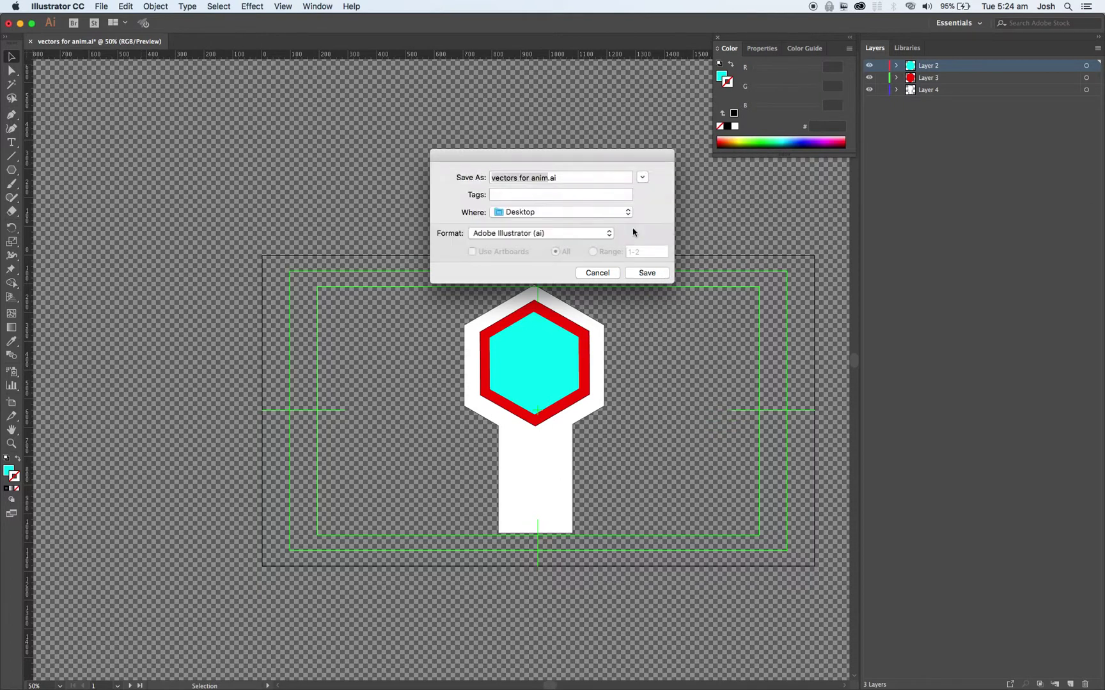
click(259, 422)
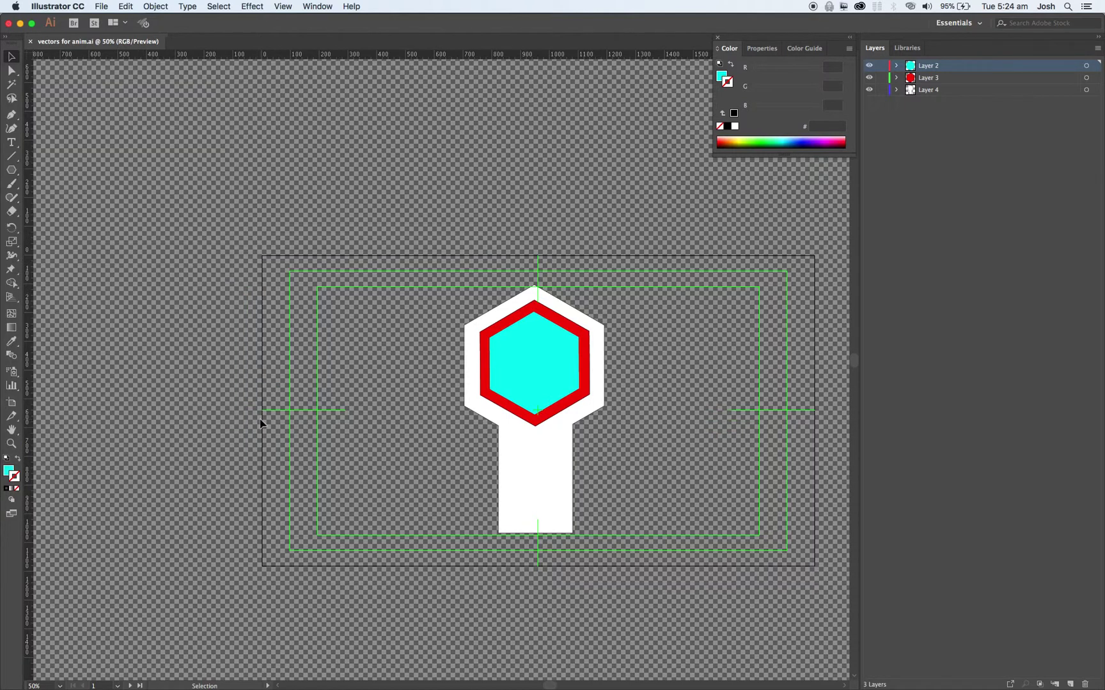
Switch to After Effects and import "vectors for anim.ai" from the Desktop as Composition - Retain Layer Sizes.
mouse_move(560, 689)
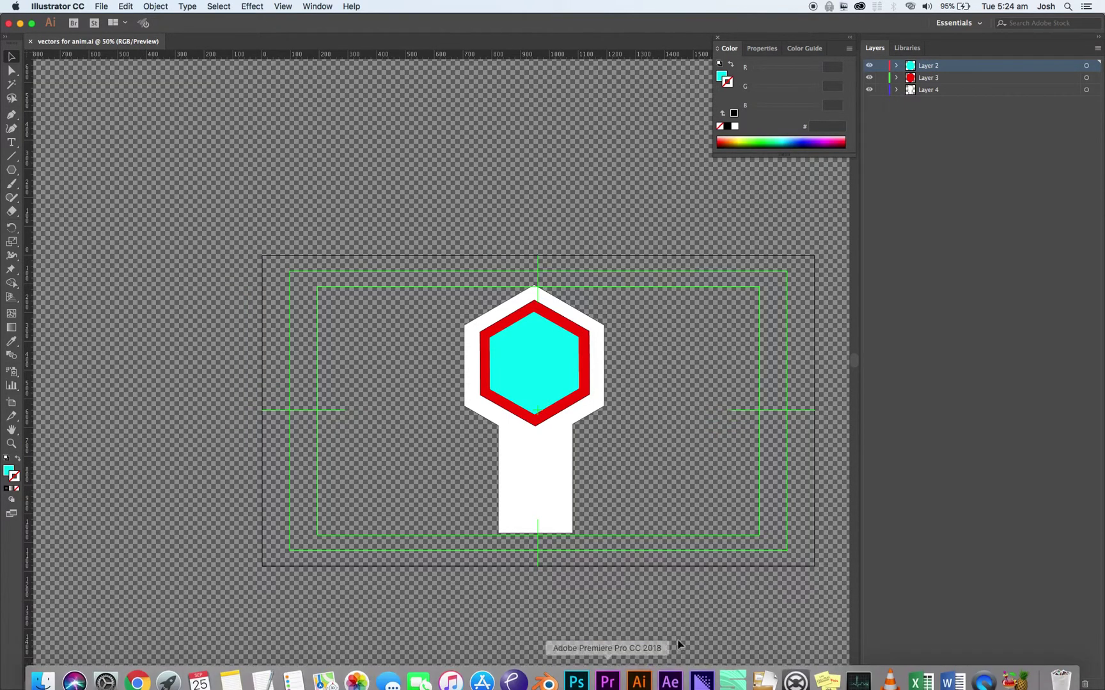
click(670, 672)
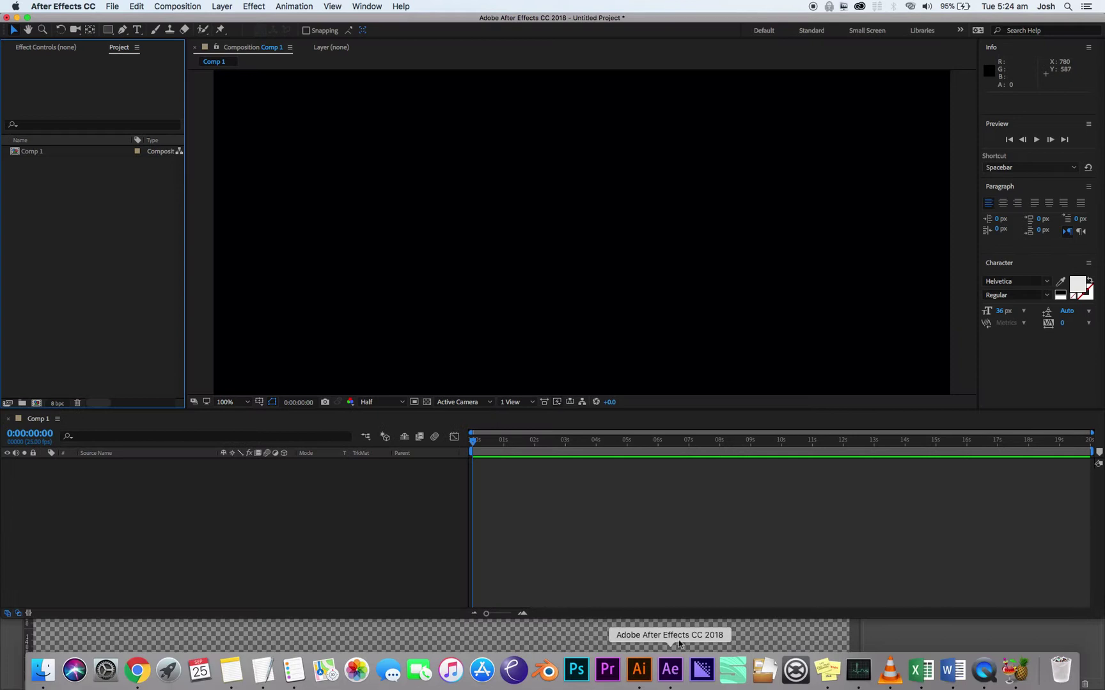
click(111, 8)
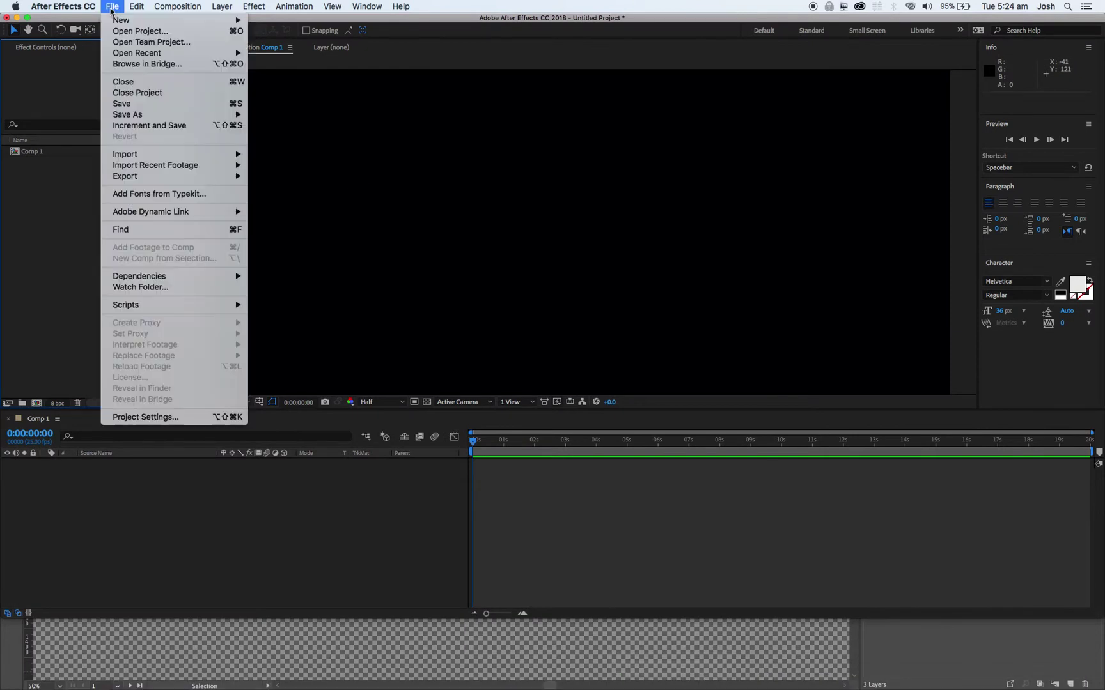
mouse_move(157, 156)
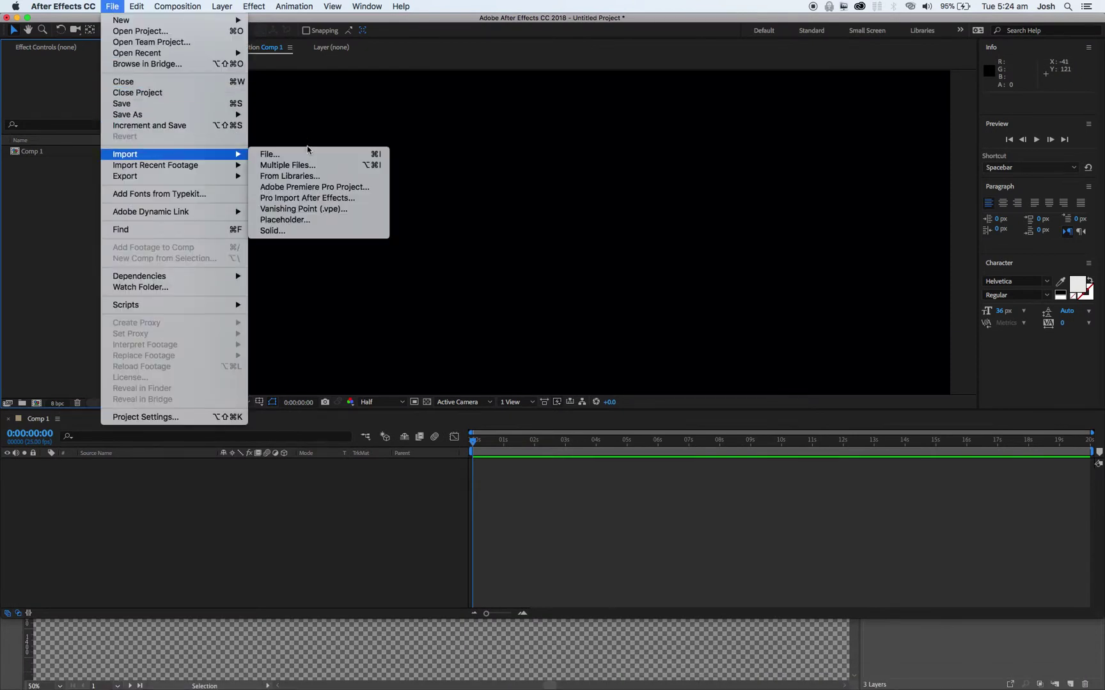
click(296, 154)
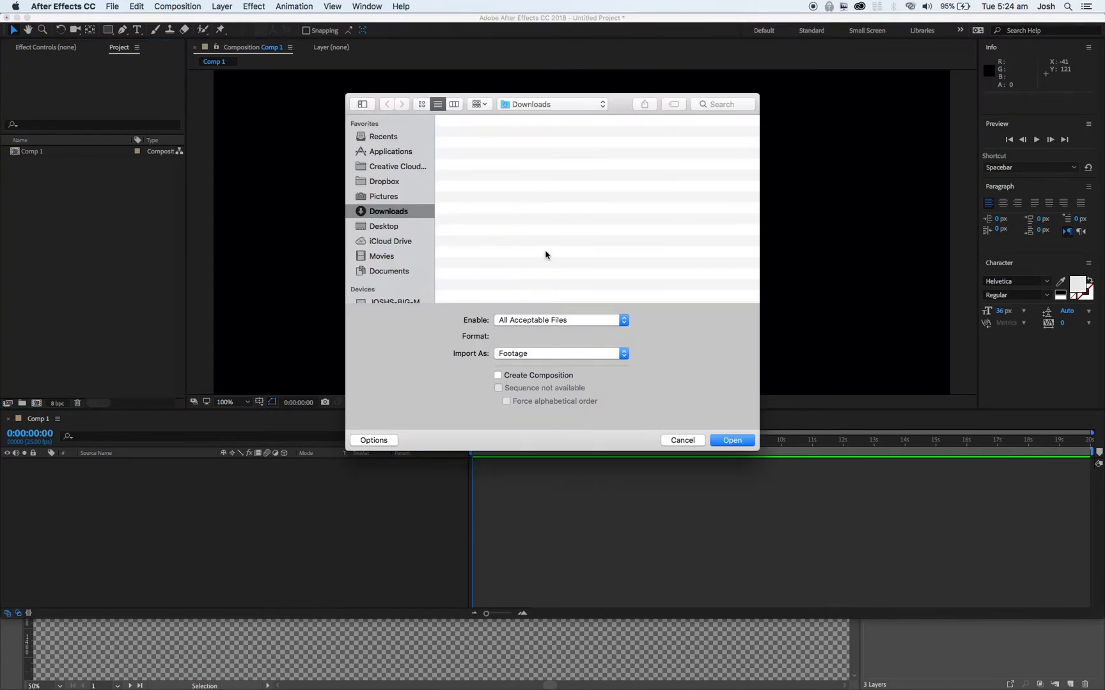
click(384, 228)
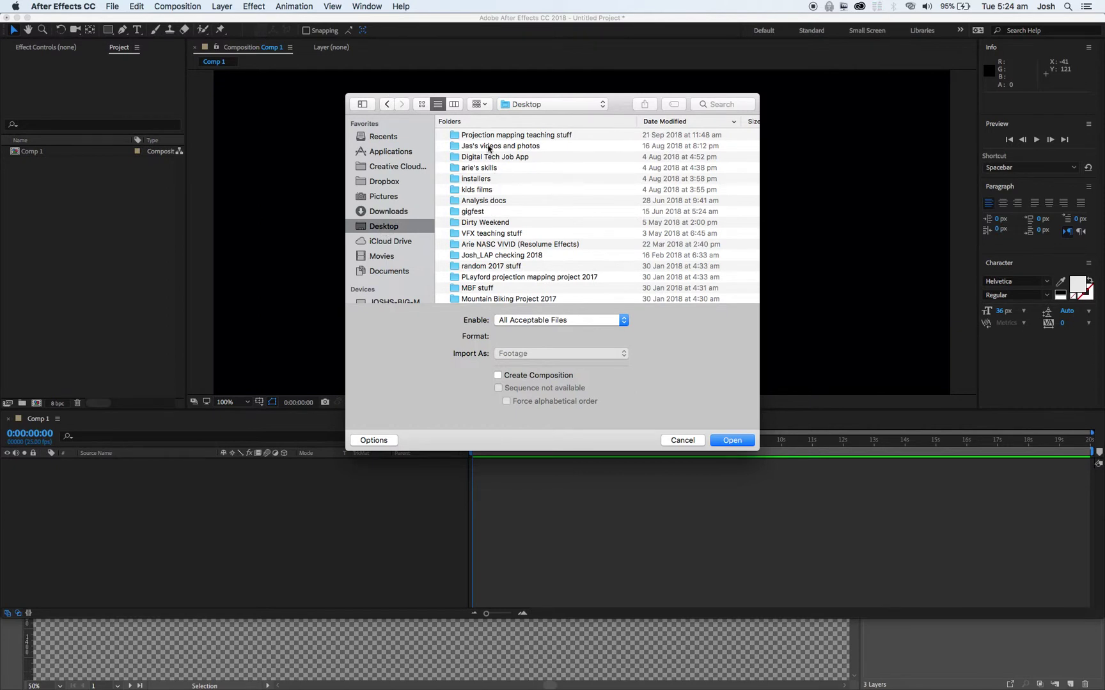
scroll(486, 203, down, 15)
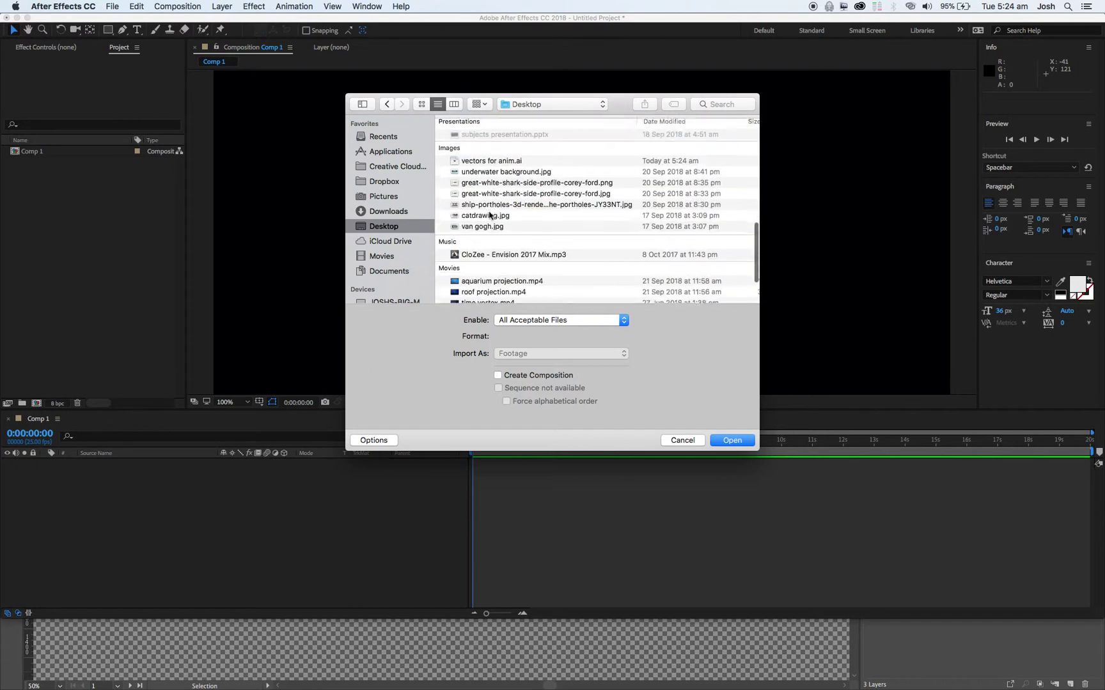
click(491, 154)
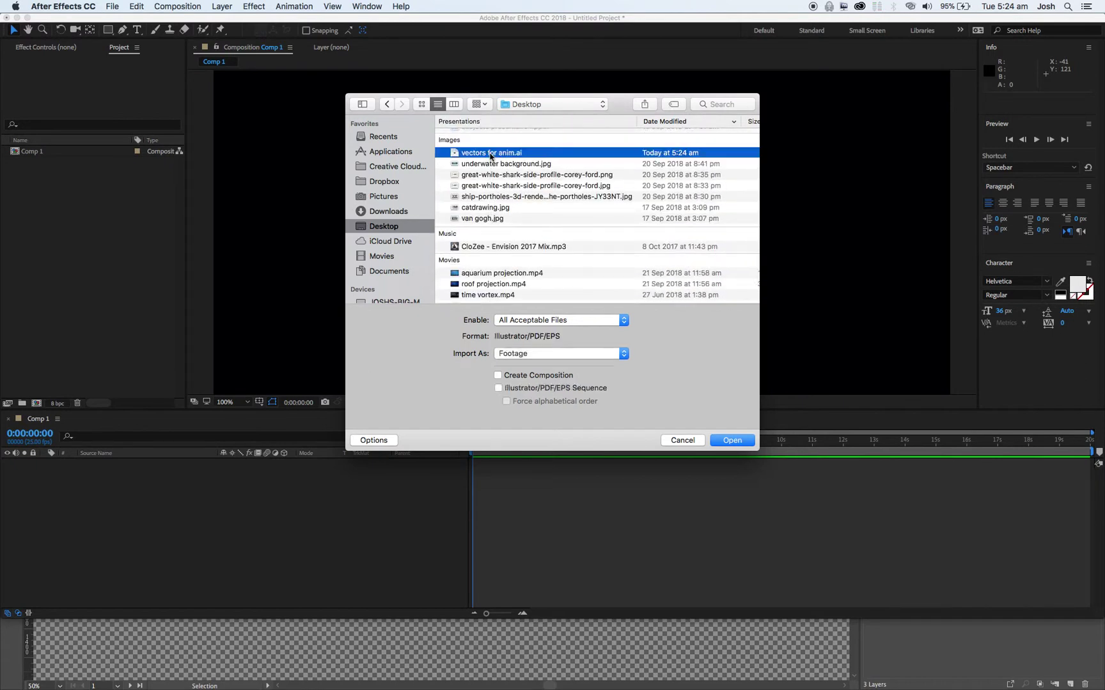
click(523, 356)
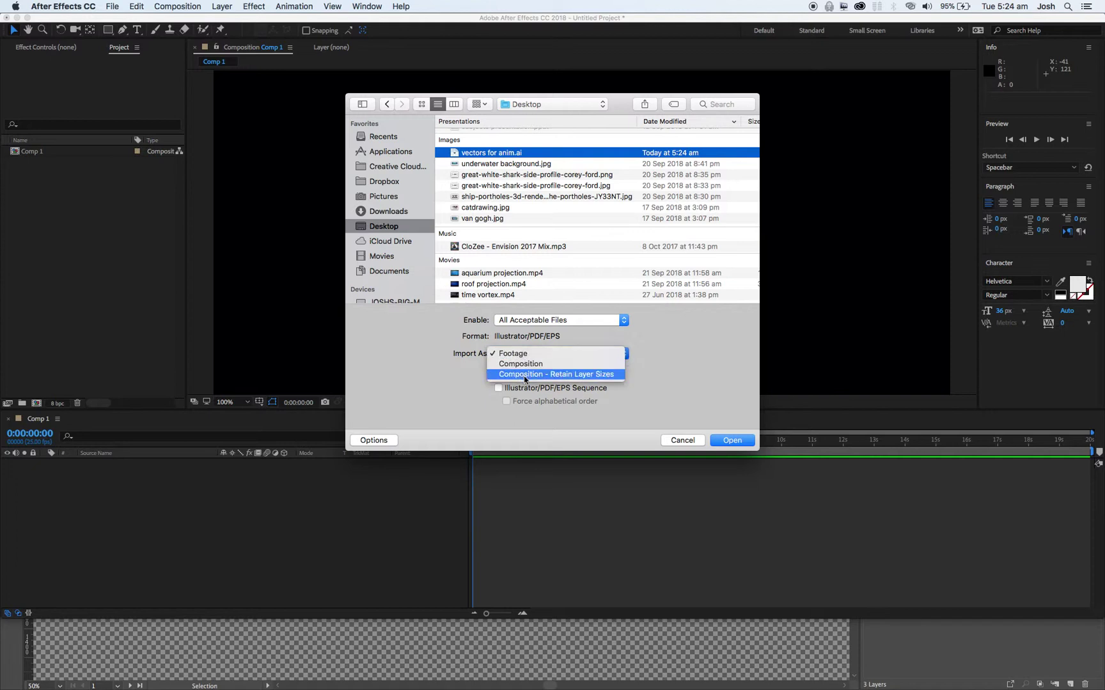
click(538, 375)
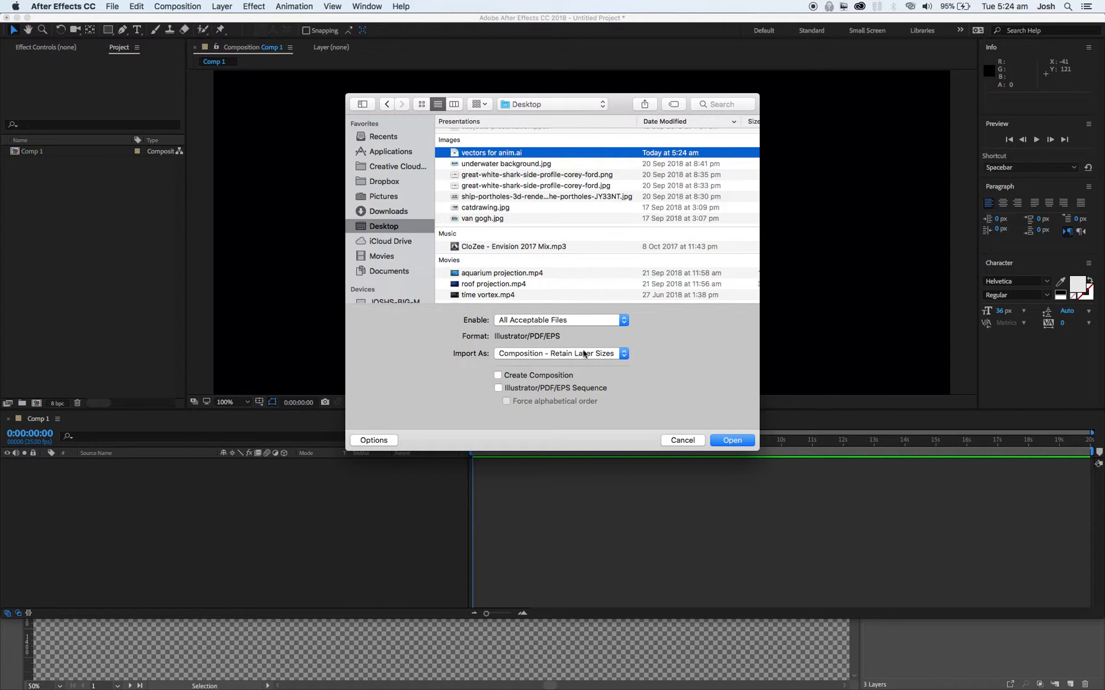
click(731, 440)
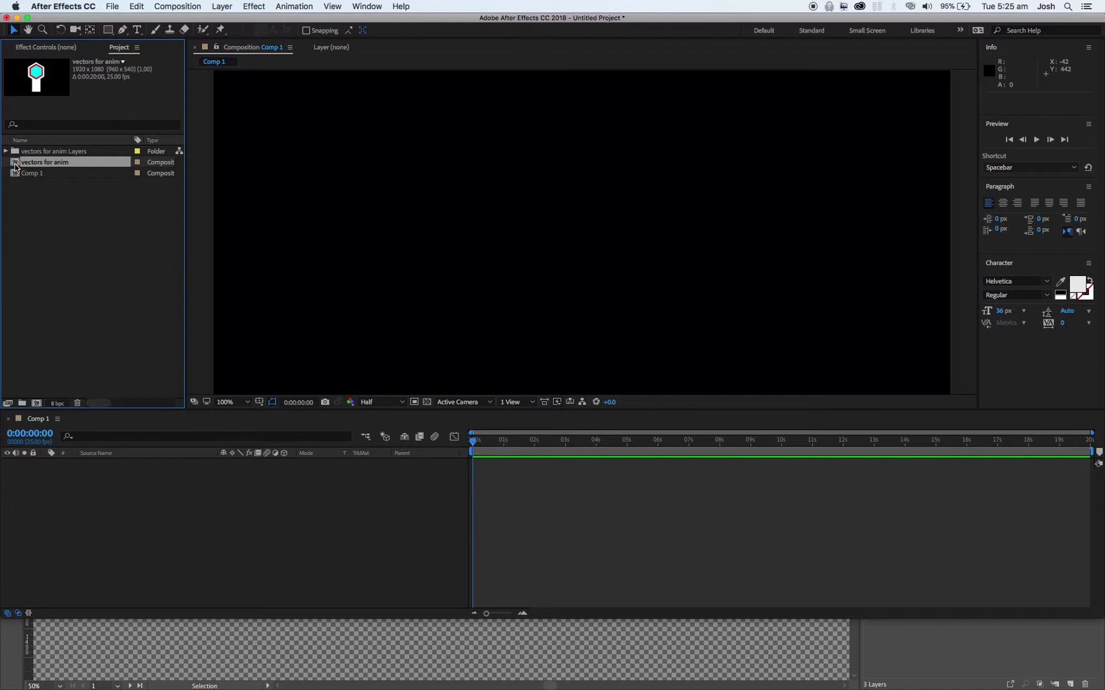
Open the "vectors for anim" composition at 50% zoom and identify Layer 2 by toggling its visibility off and on.
double_click(16, 165)
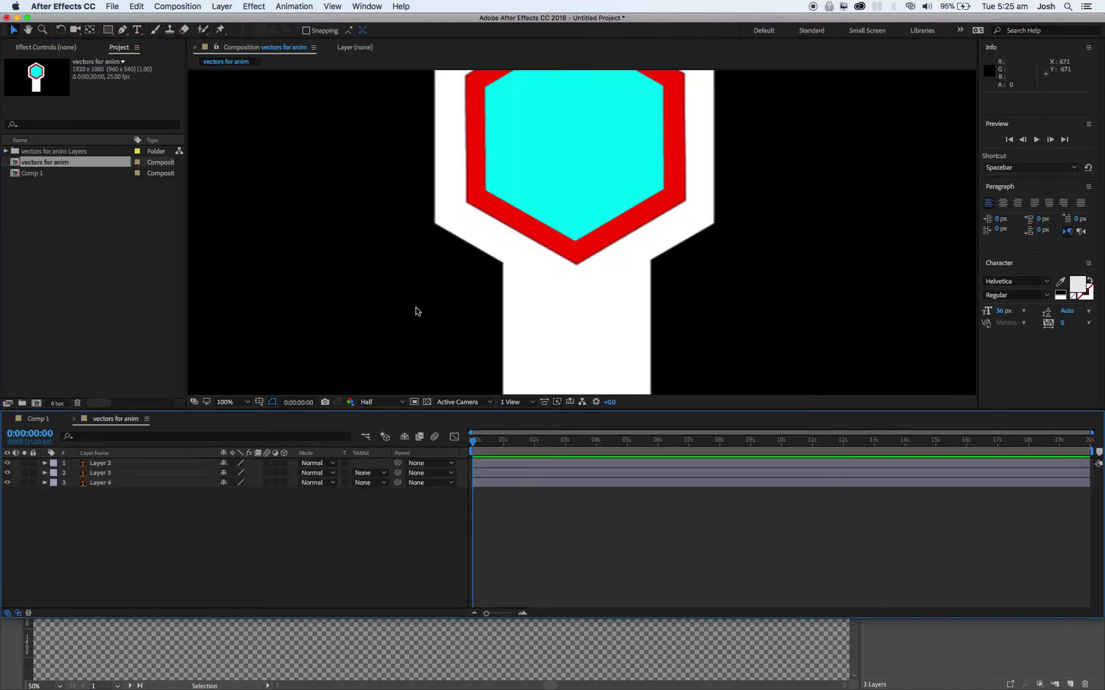
key(comma)
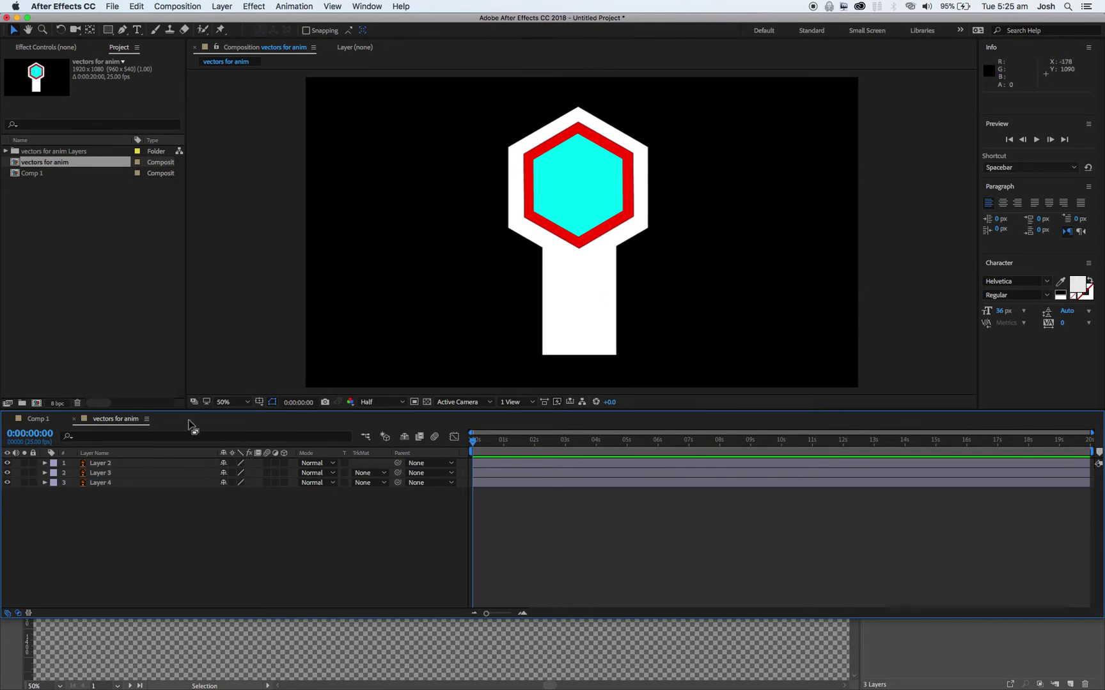
click(99, 465)
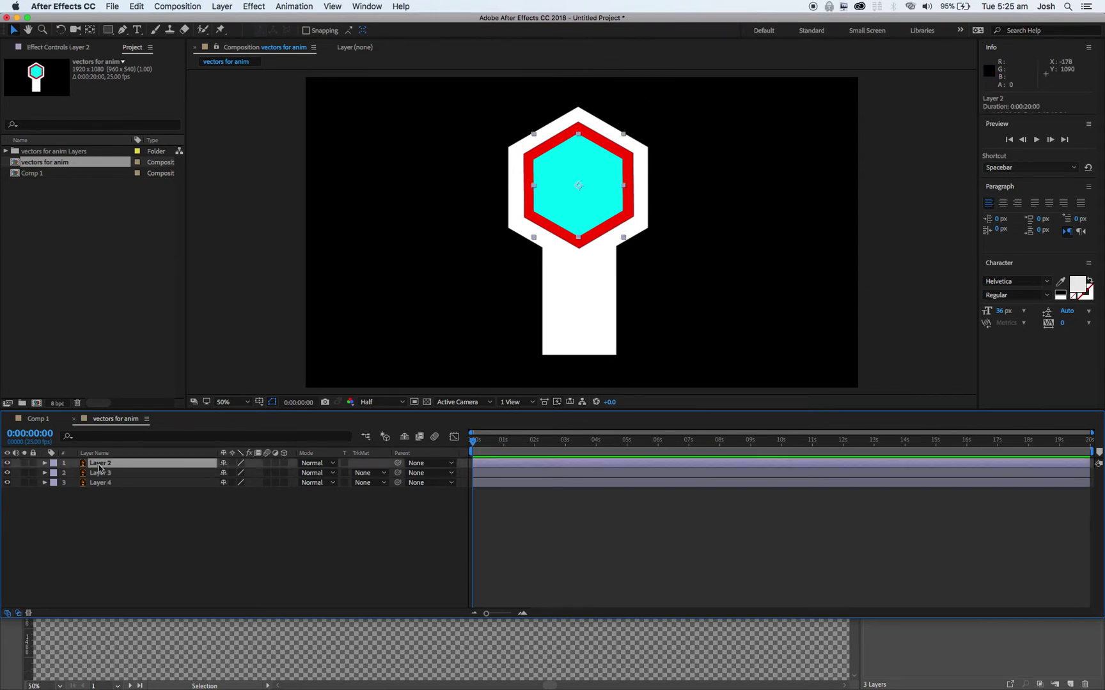
click(8, 465)
click(7, 464)
Keyframe Layer 2's Opacity to fade in from 0% at 0:00:01:00 to 100% at 0:00:01:24.
key(t)
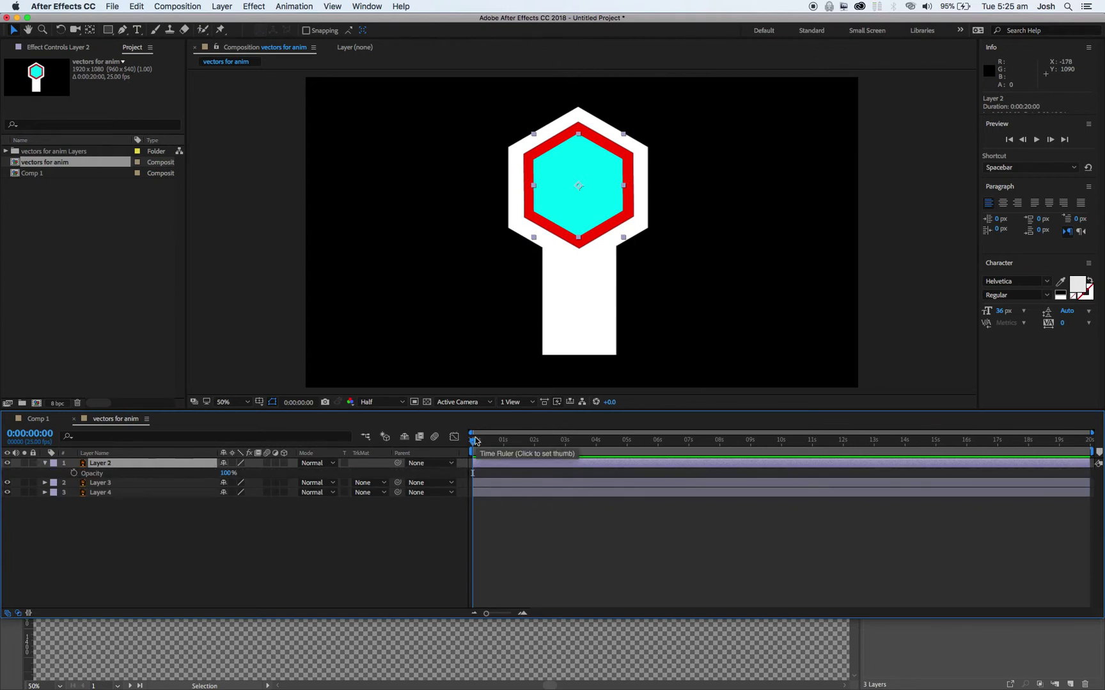
drag(226, 477, 161, 476)
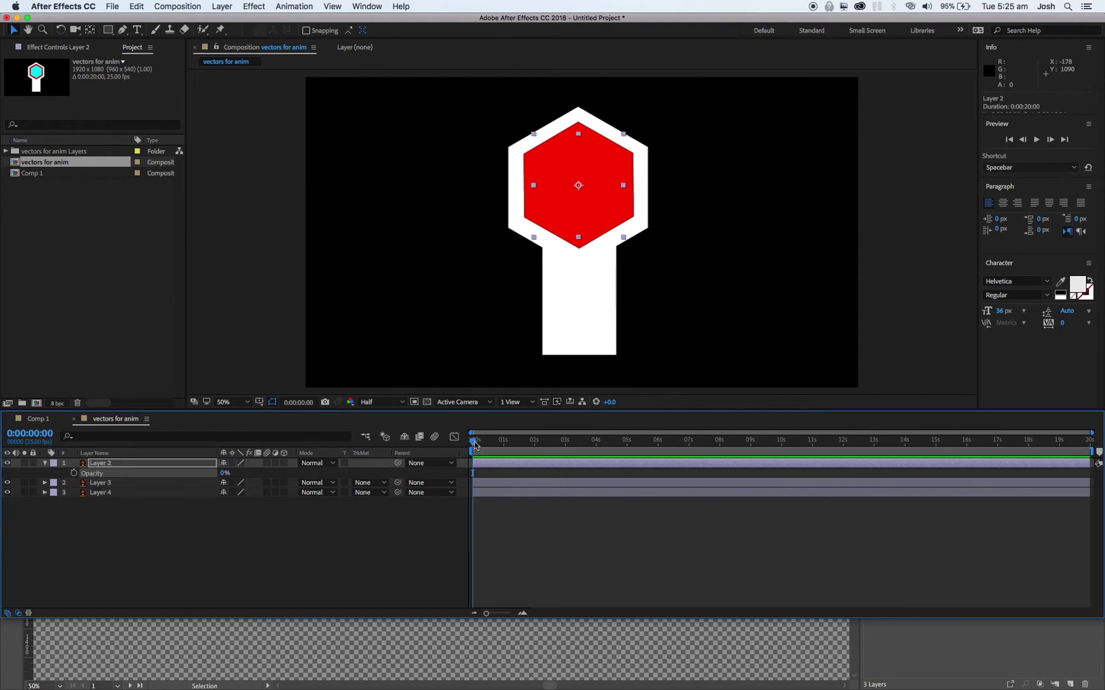
drag(475, 442, 503, 443)
click(74, 473)
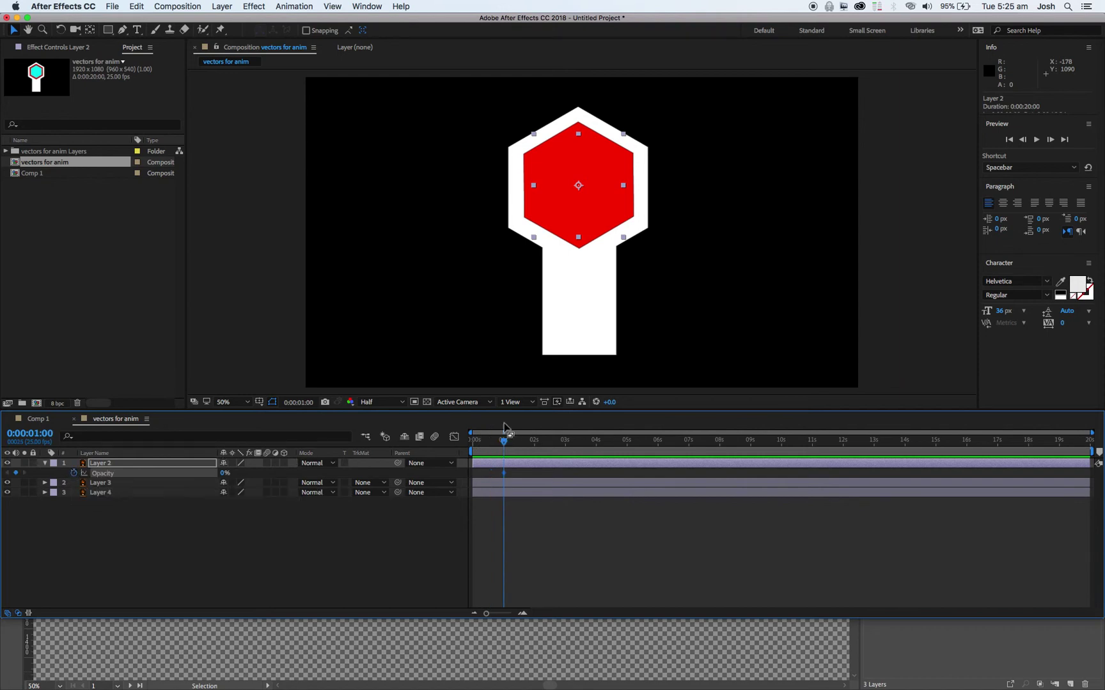
drag(507, 446, 533, 441)
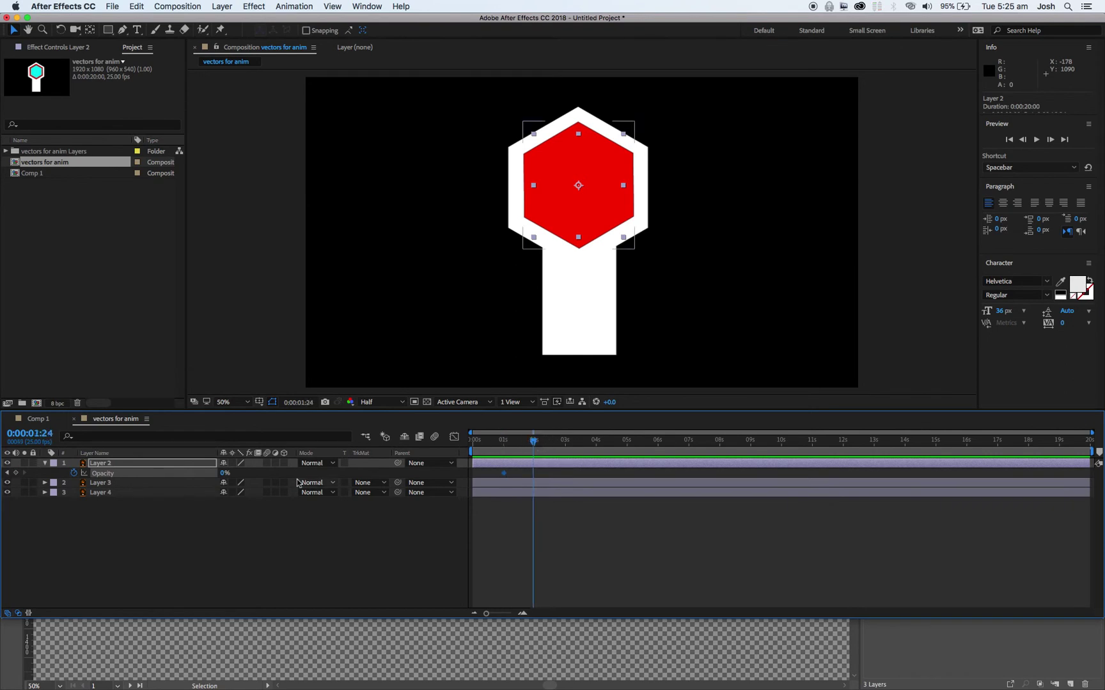
drag(222, 478, 477, 468)
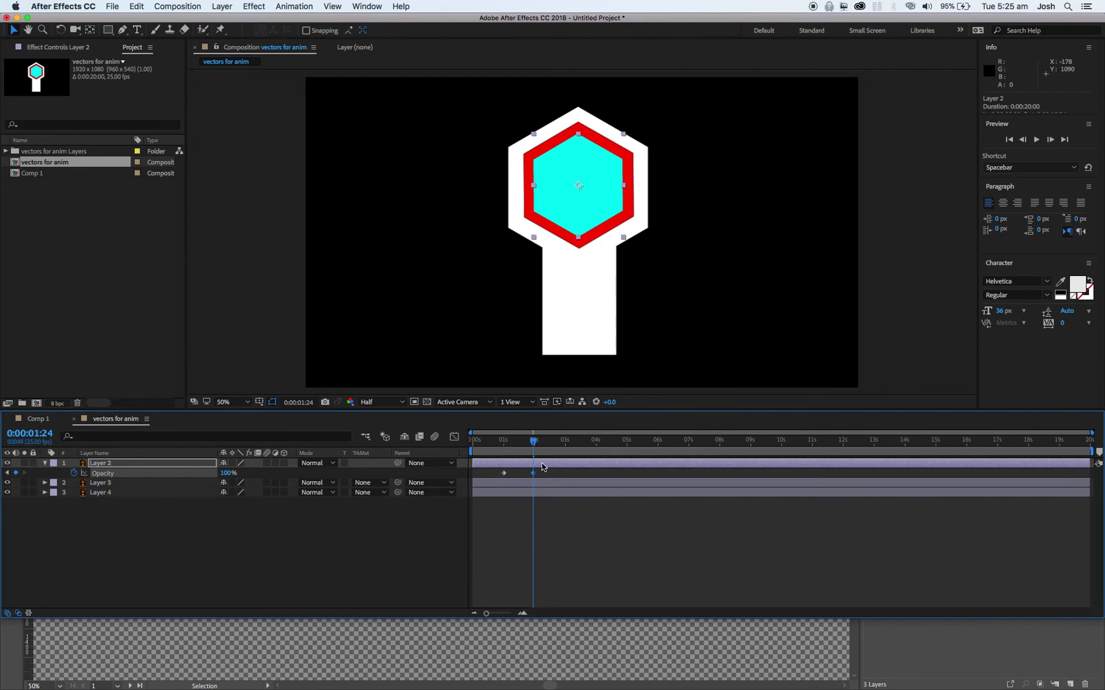
Play the composition from the start to preview the cyan hexagon's fade-in.
drag(501, 441, 458, 452)
key(space)
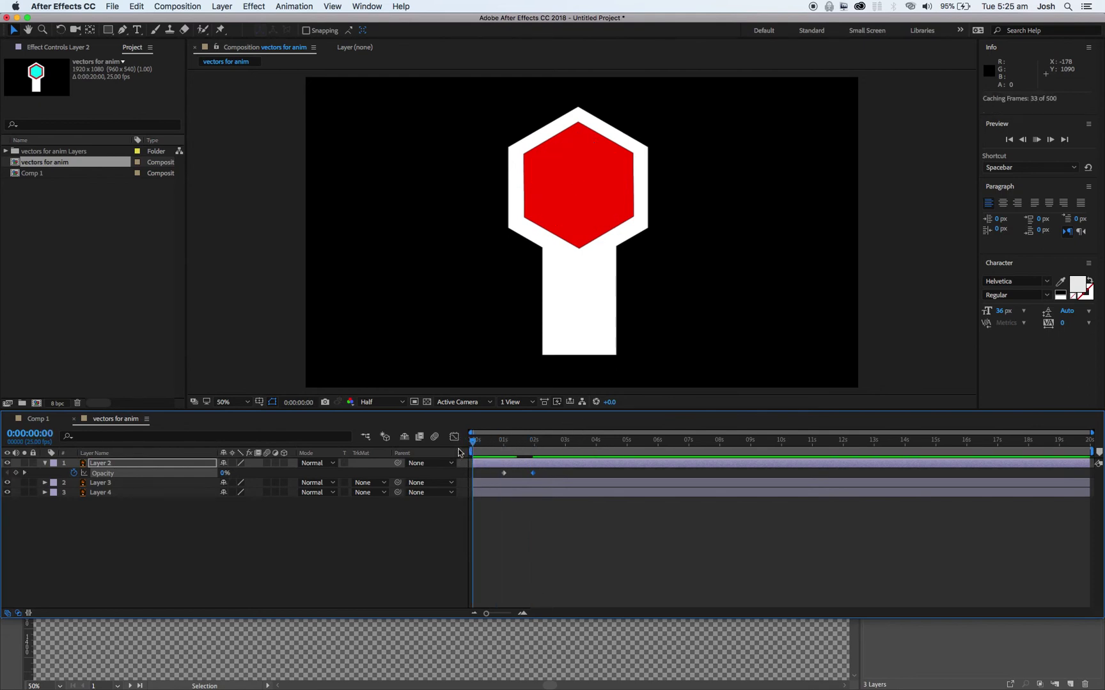
key(space)
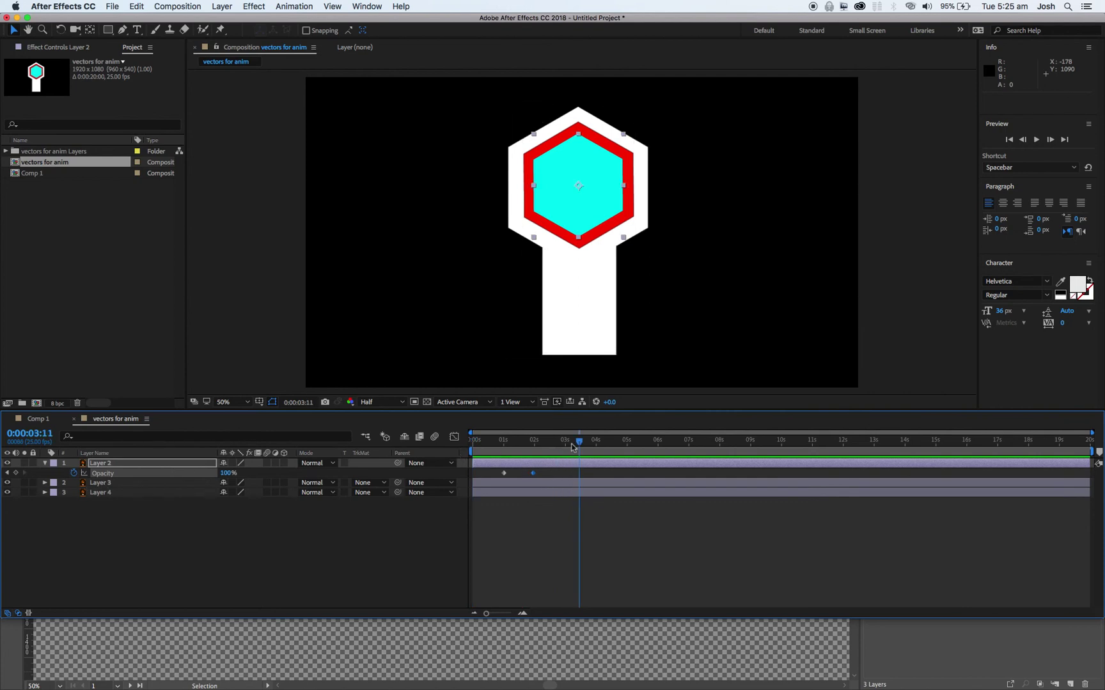
Keyframe Layer 3's Opacity to fade in from 0% at 0:00:00:00 to 100% at about one second.
drag(579, 441, 470, 452)
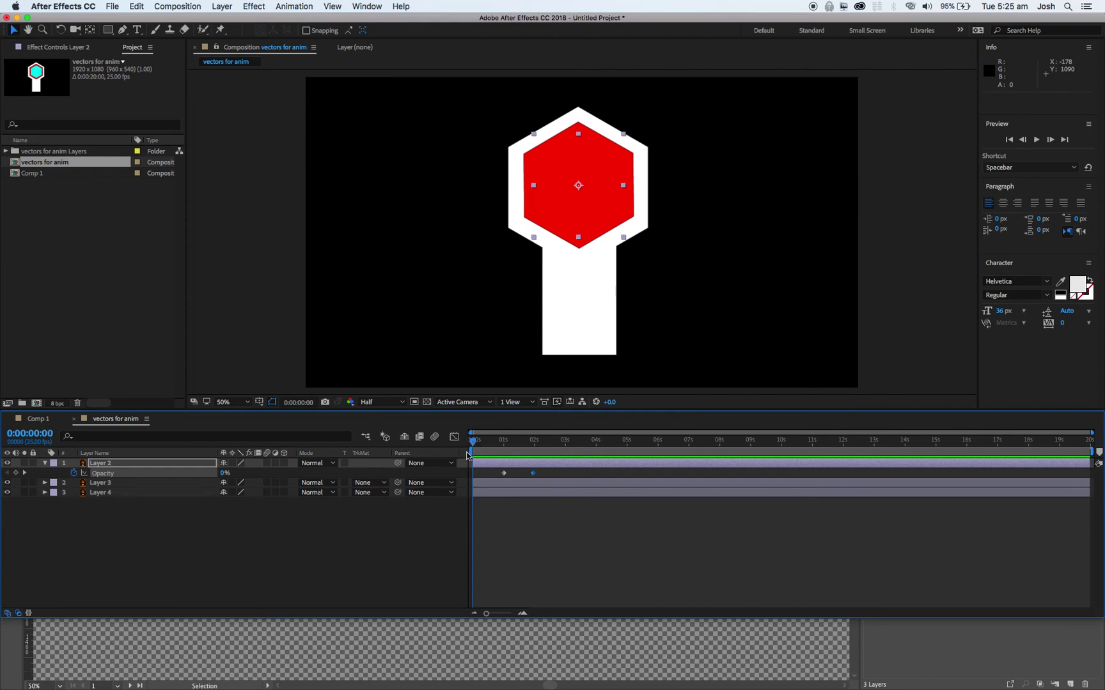
click(92, 488)
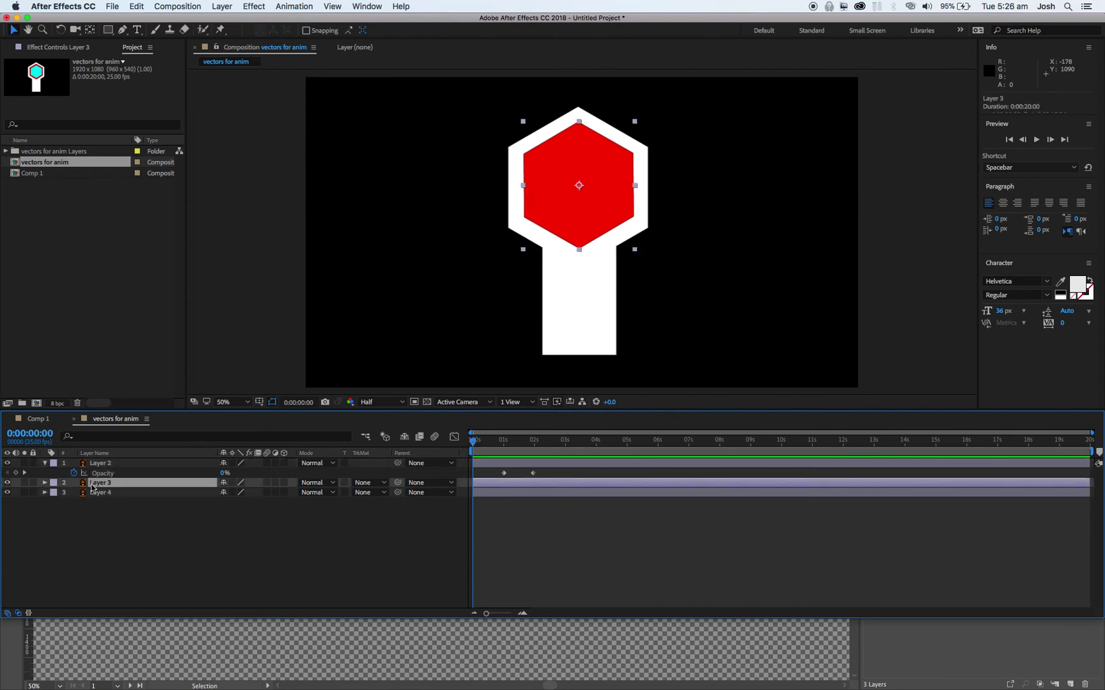
key(t)
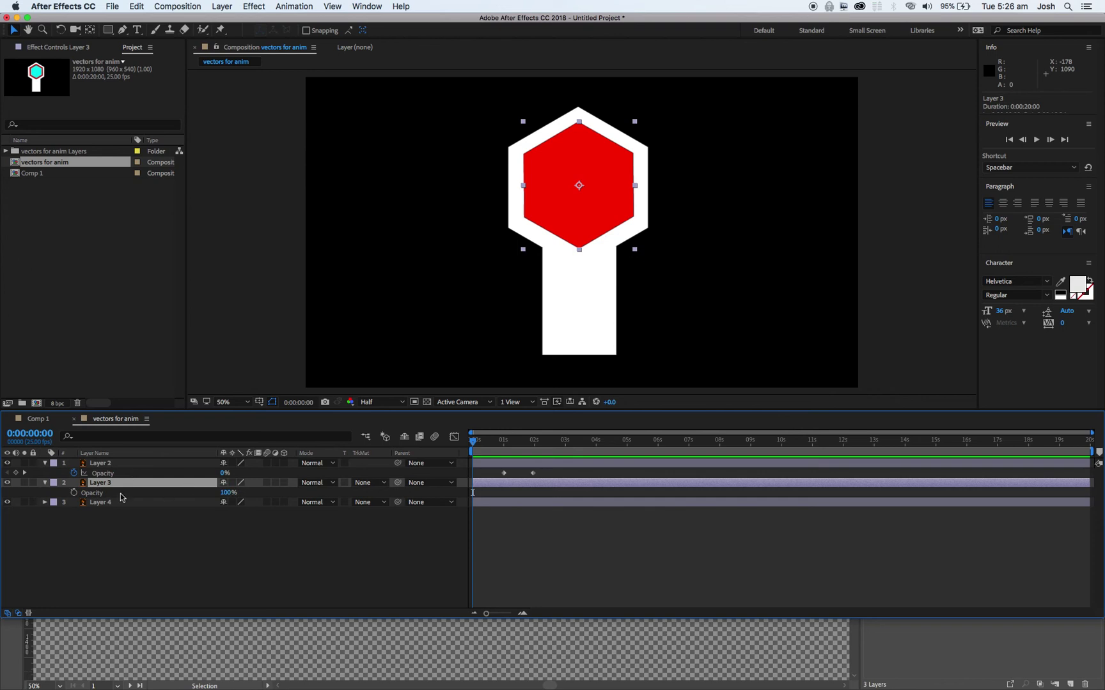
drag(228, 492, 130, 493)
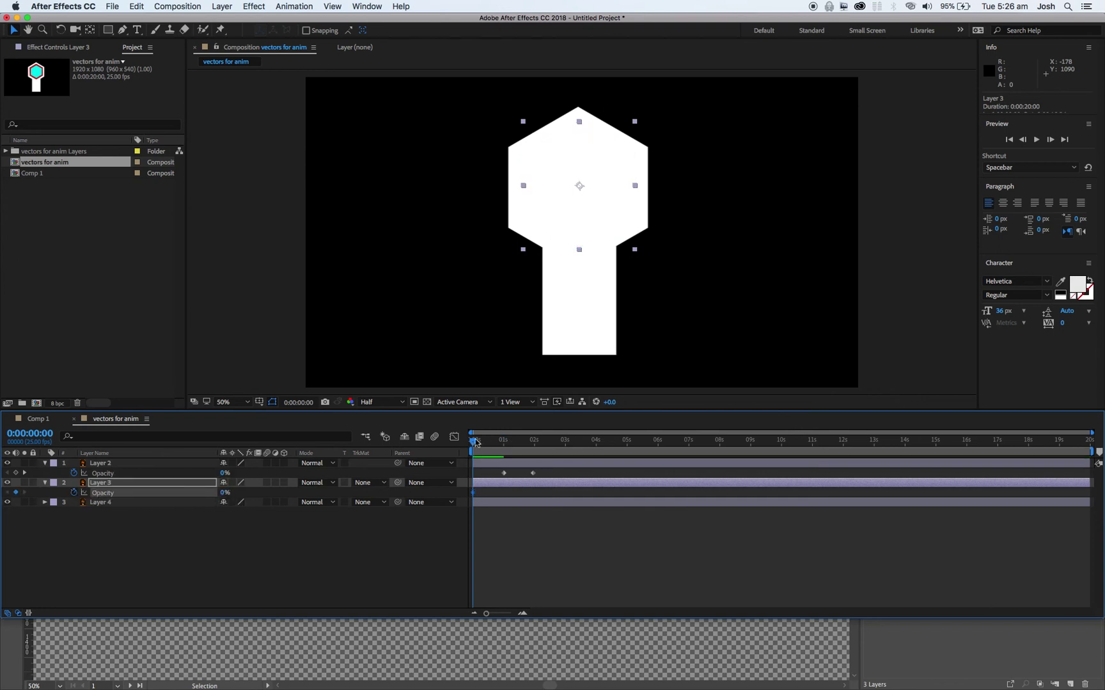
drag(473, 443, 502, 446)
drag(224, 493, 461, 444)
Preview both hexagon fade-ins from the start and set the current time to 0:00:03:00.
key(space)
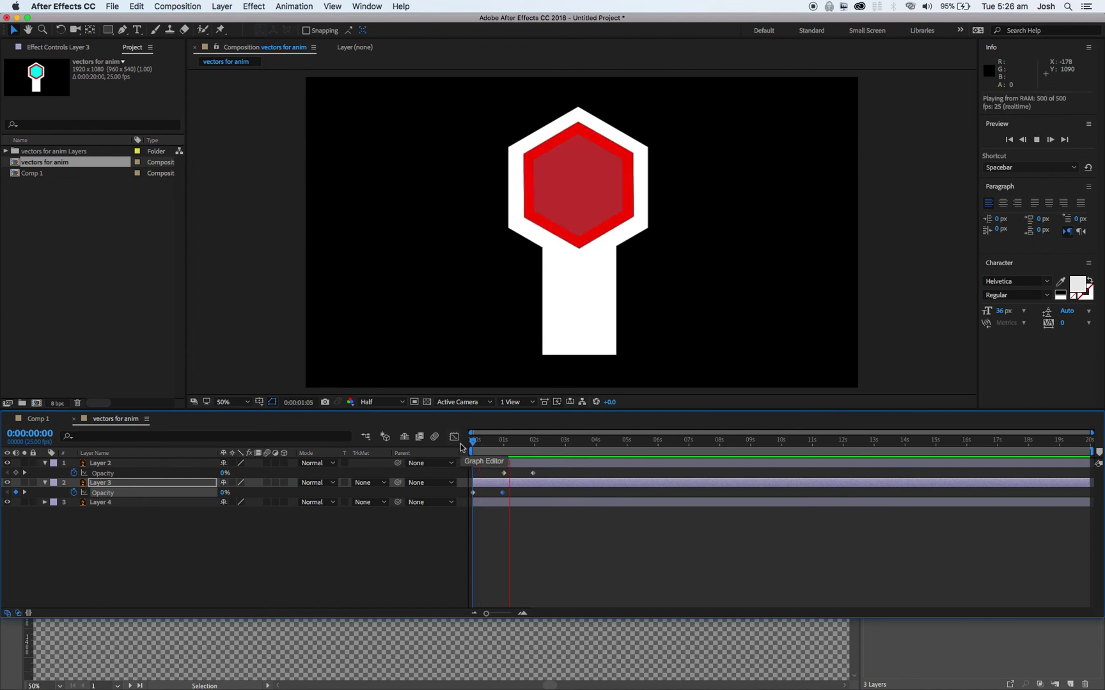
key(space)
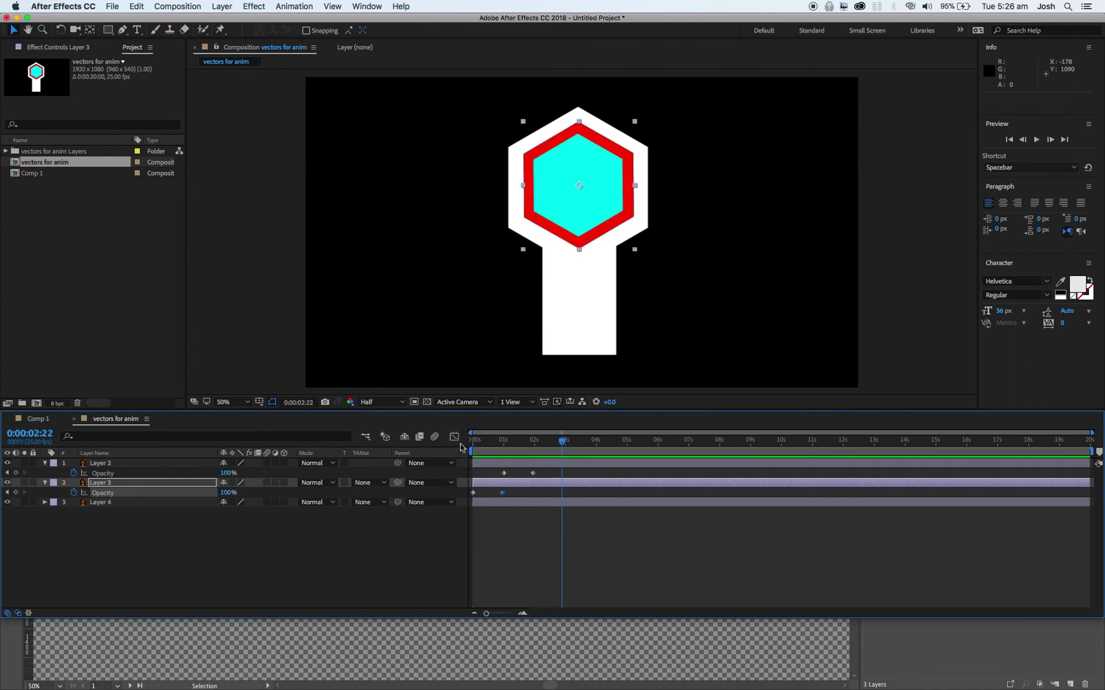
mouse_move(565, 441)
mouse_down()
mouse_move(442, 456)
mouse_move(565, 444)
mouse_up()
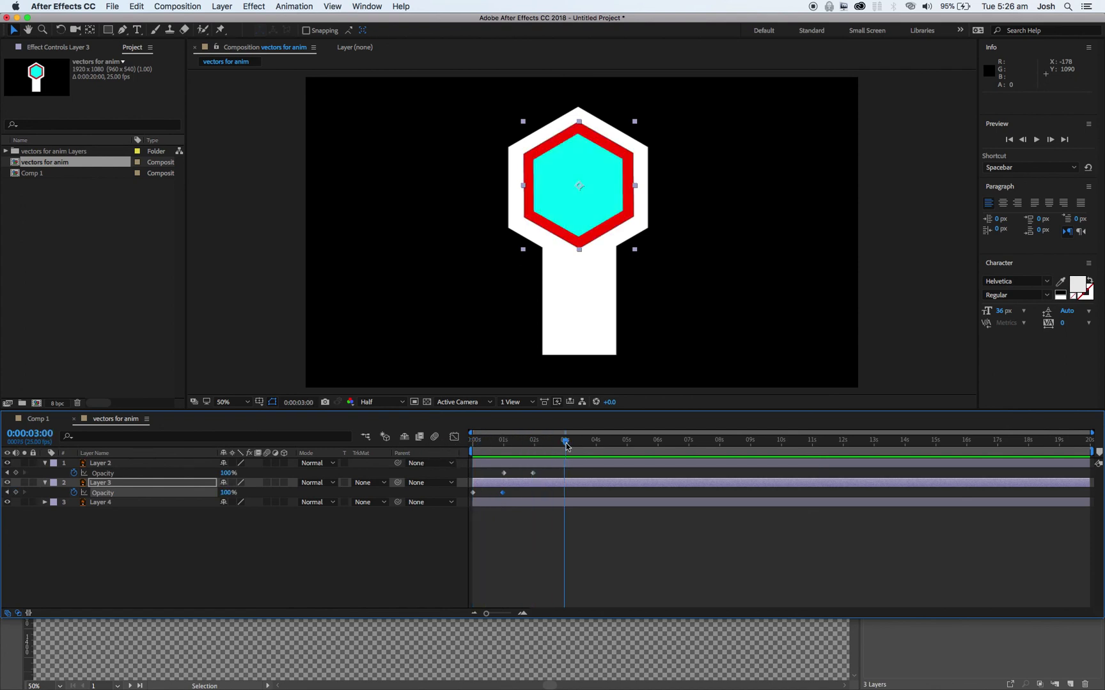